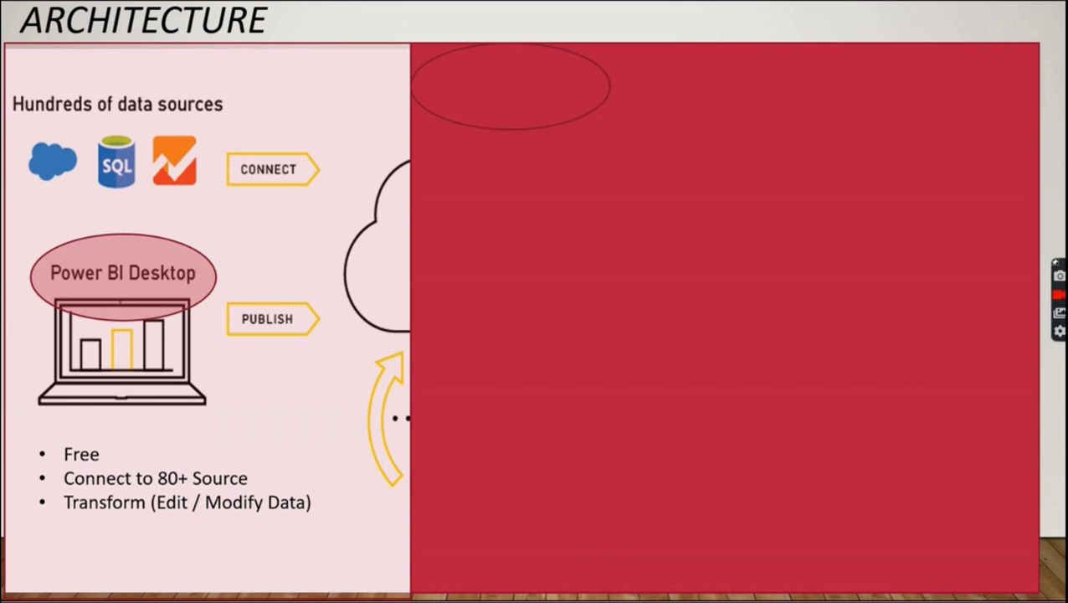
Reveal the Modelling bullet on the Architecture slide and advance to the end of the show
key("Right")
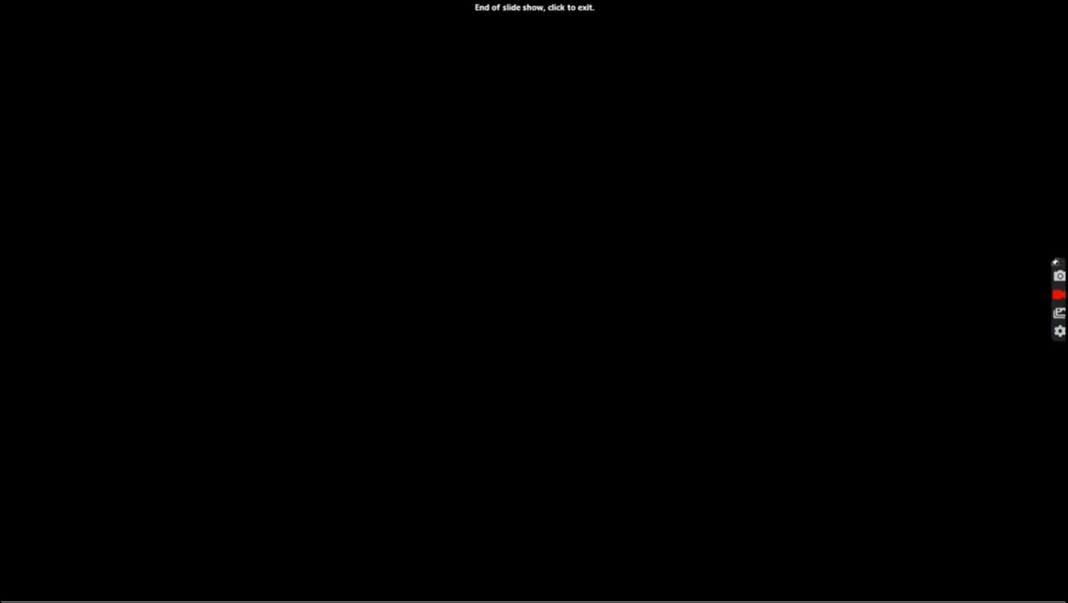
key("Right")
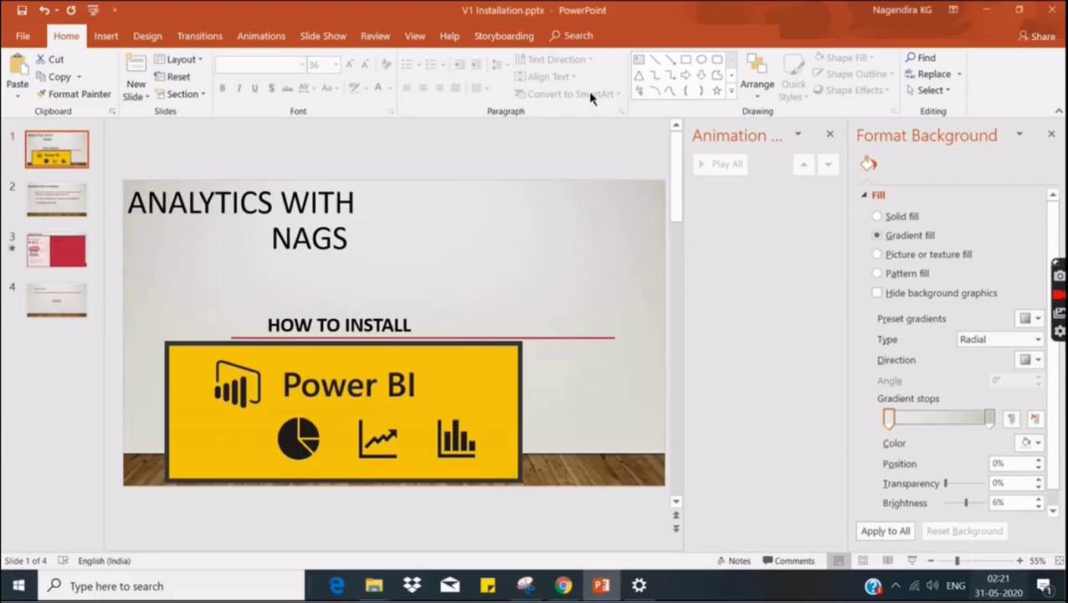
Minimize PowerPoint and bring Chrome forward with a new blank tab
left_click(986, 10)
left_click(564, 585)
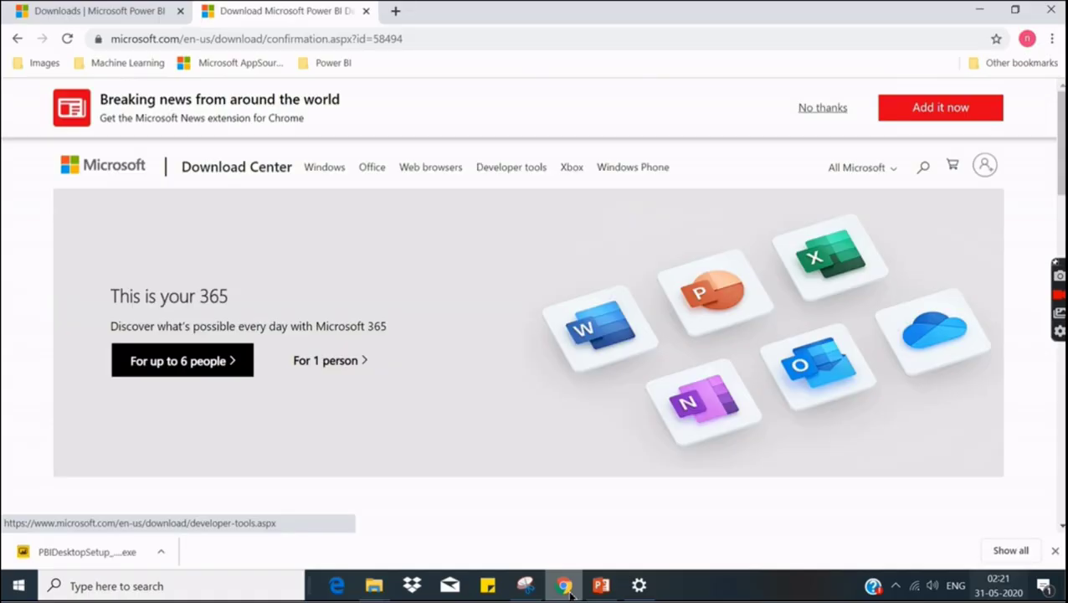
left_click(395, 11)
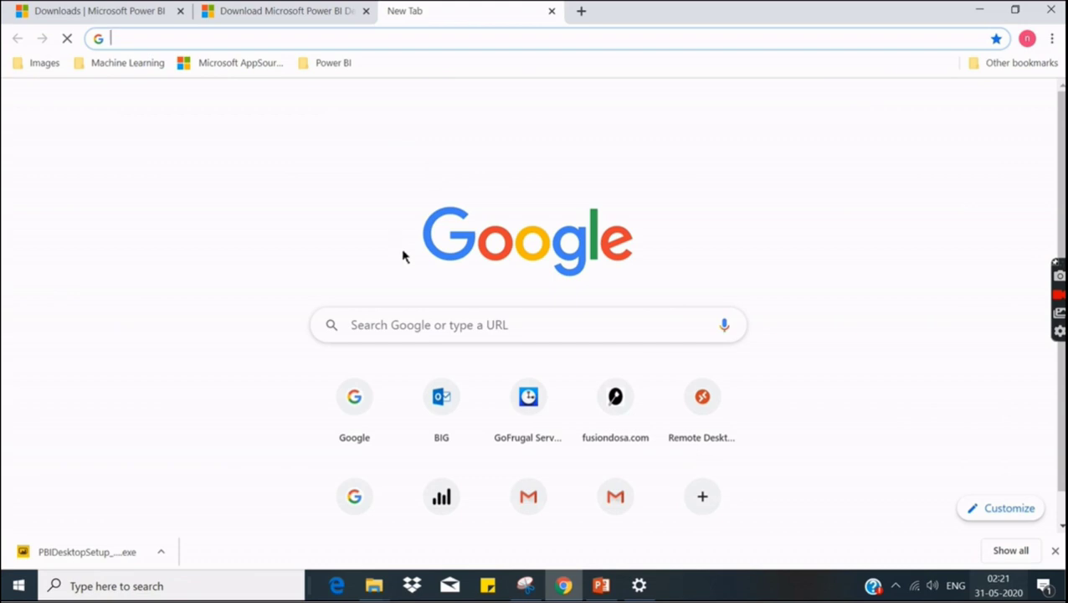
Google 'power bi desktop free download' and open the Downloads | Microsoft Power BI result
left_click(405, 324)
type("power")
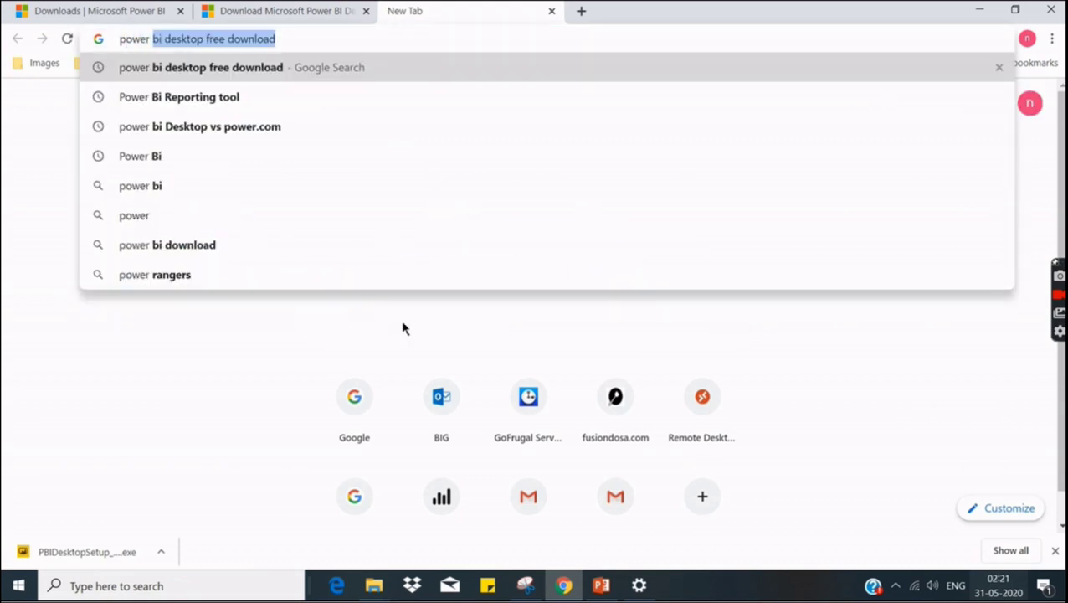
left_click(377, 40)
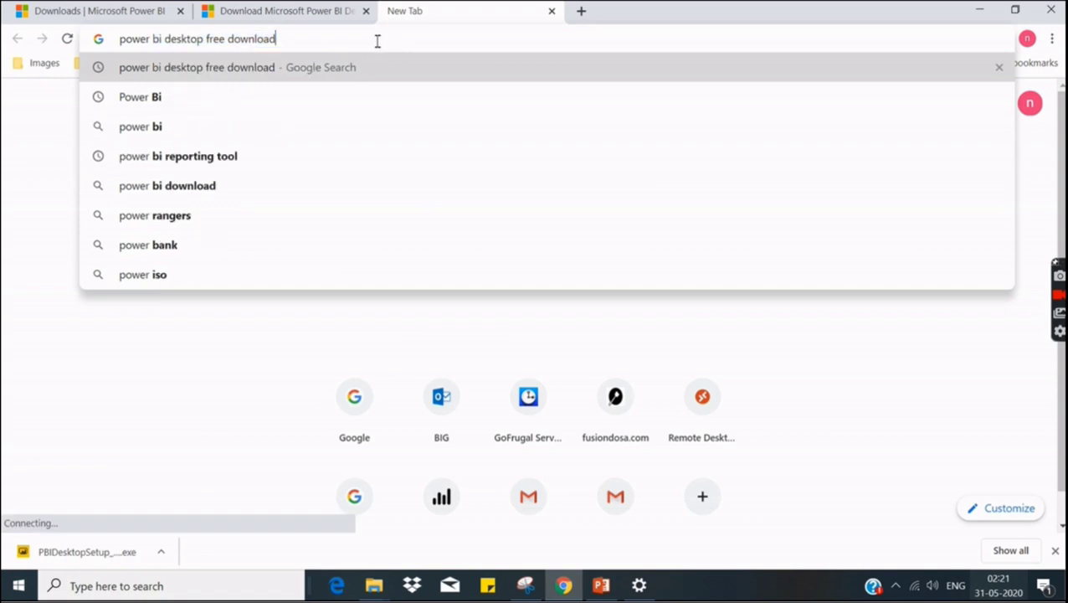
key("Return")
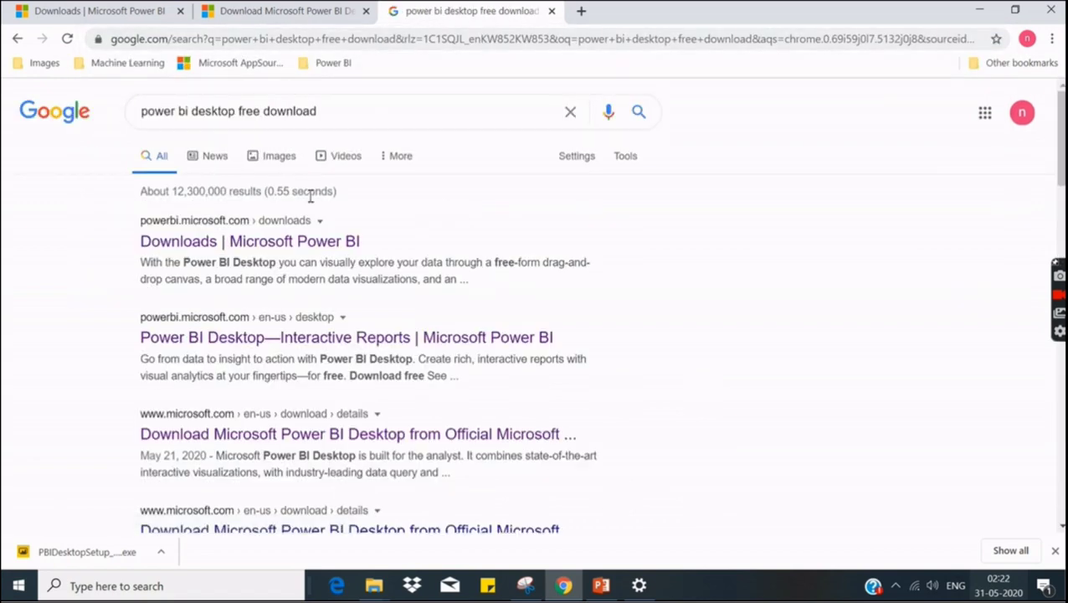
left_click(291, 248)
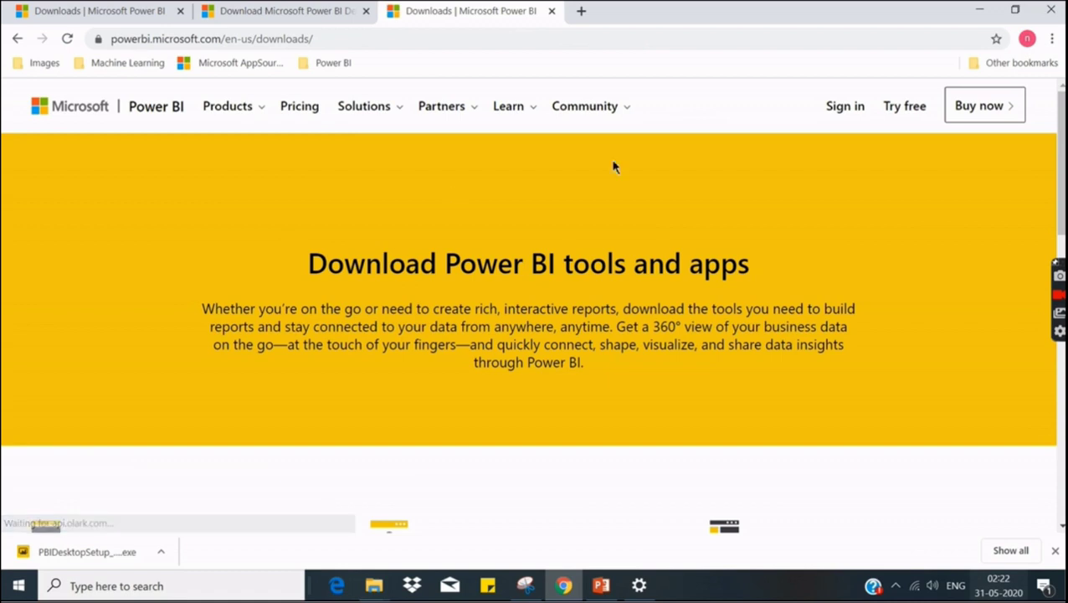
Browse the Power BI Desktop download page, check System Requirements, then choose Download to list installers
scroll(1063, 134, "down", 4)
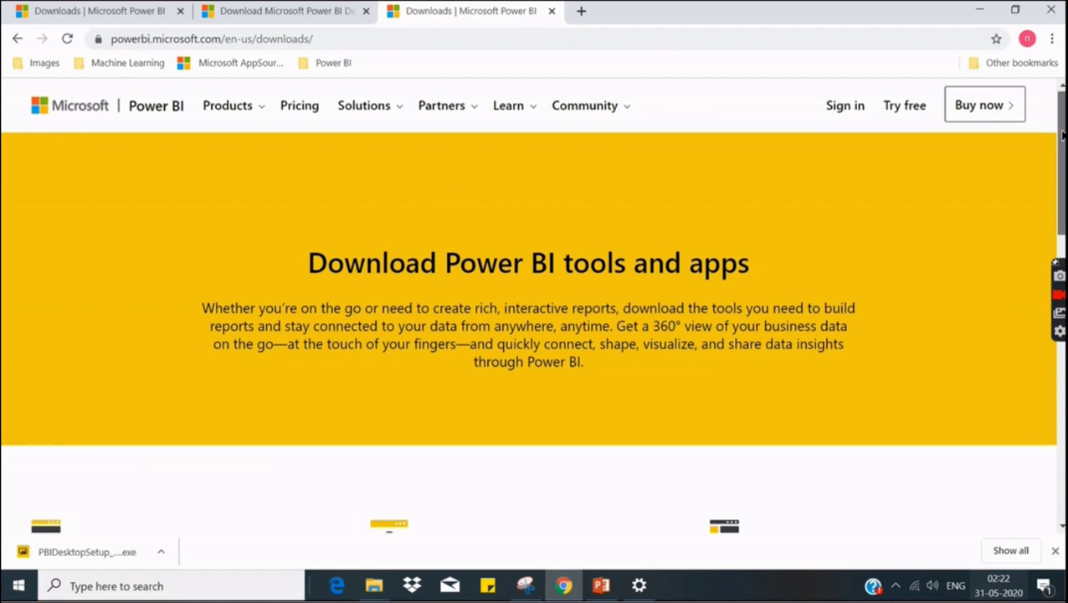
scroll(546, 350, "down", 1)
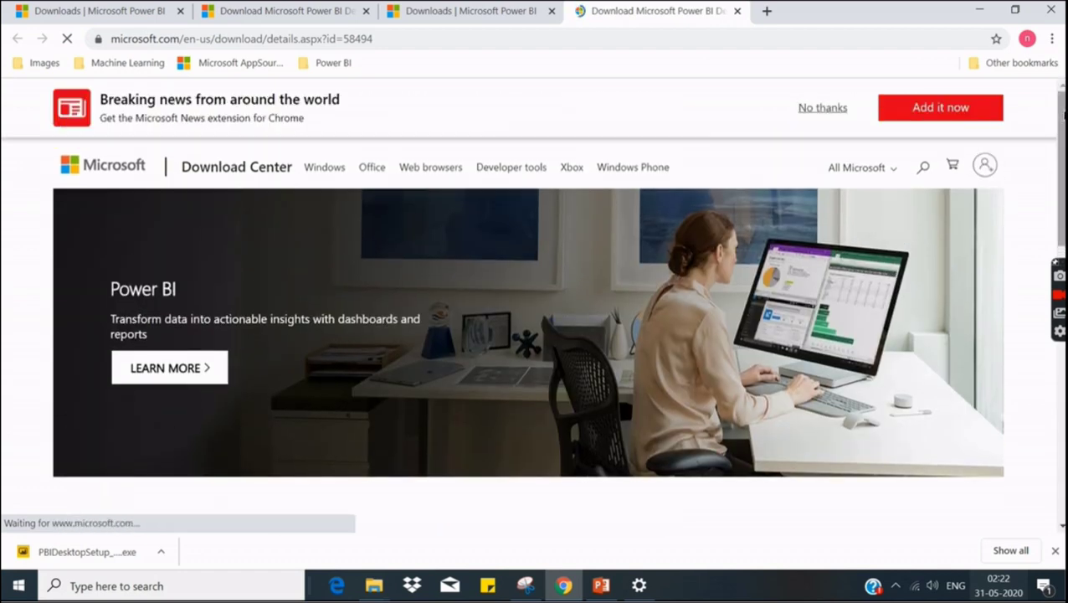
left_click_drag(1061, 118, 1057, 203)
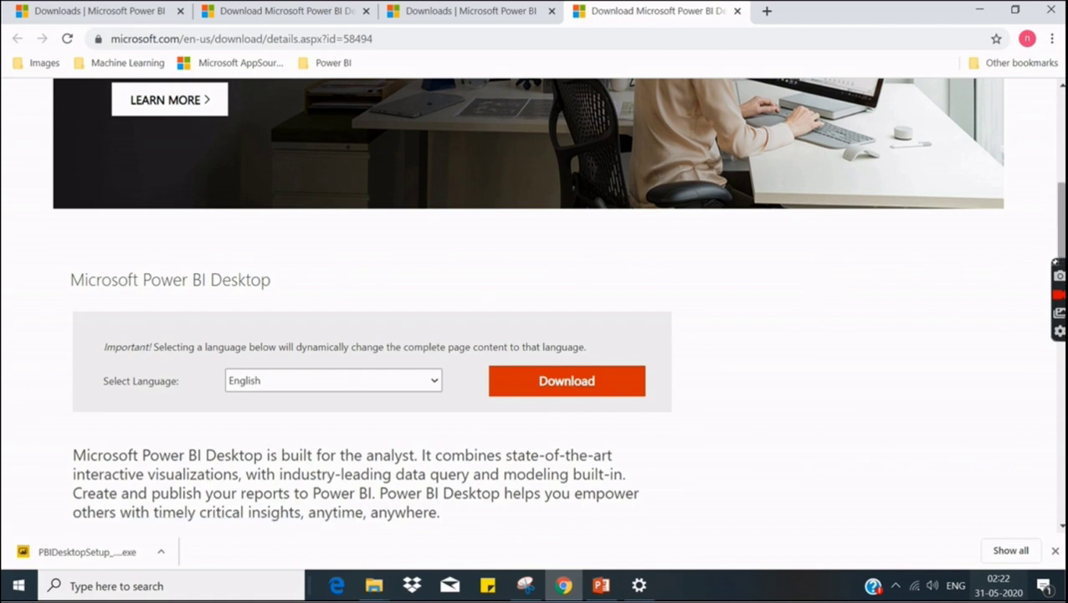
left_click_drag(1059, 227, 1056, 307)
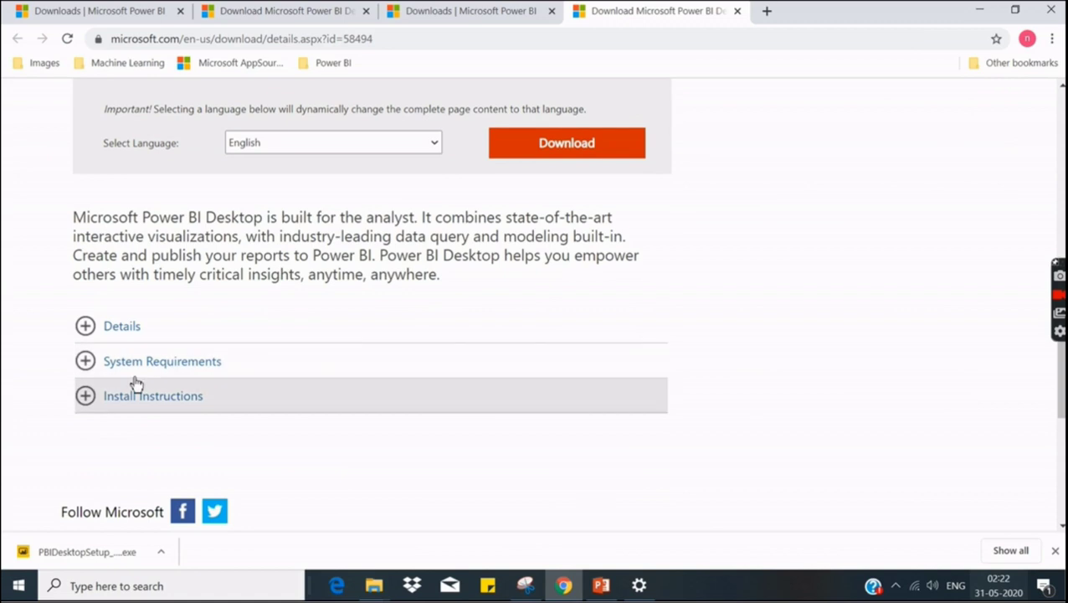
left_click(86, 366)
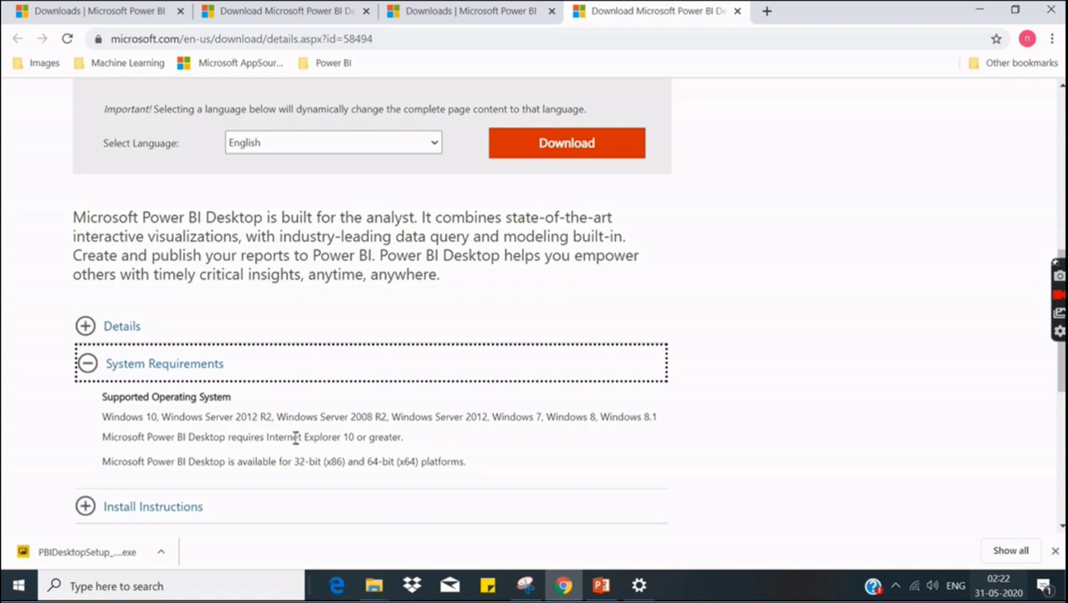
left_click(98, 375)
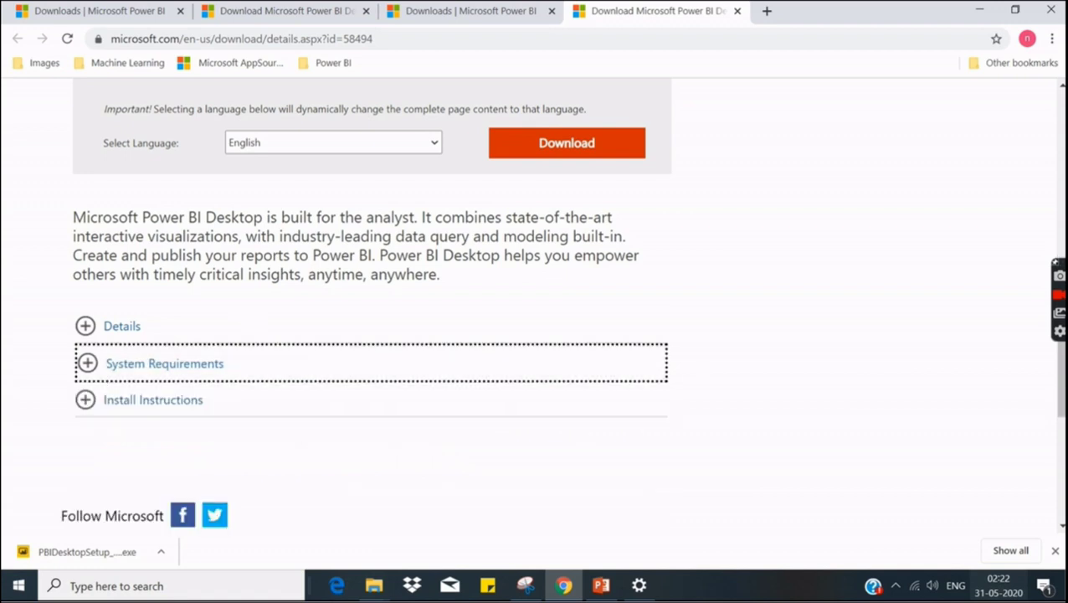
scroll(1054, 374, "up", 2)
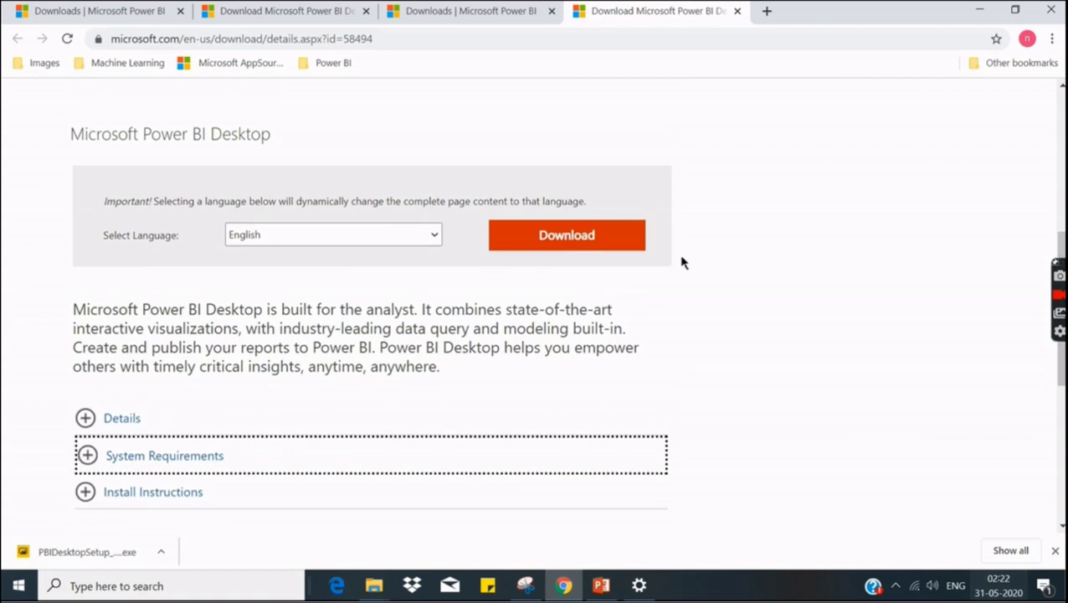
left_click(617, 241)
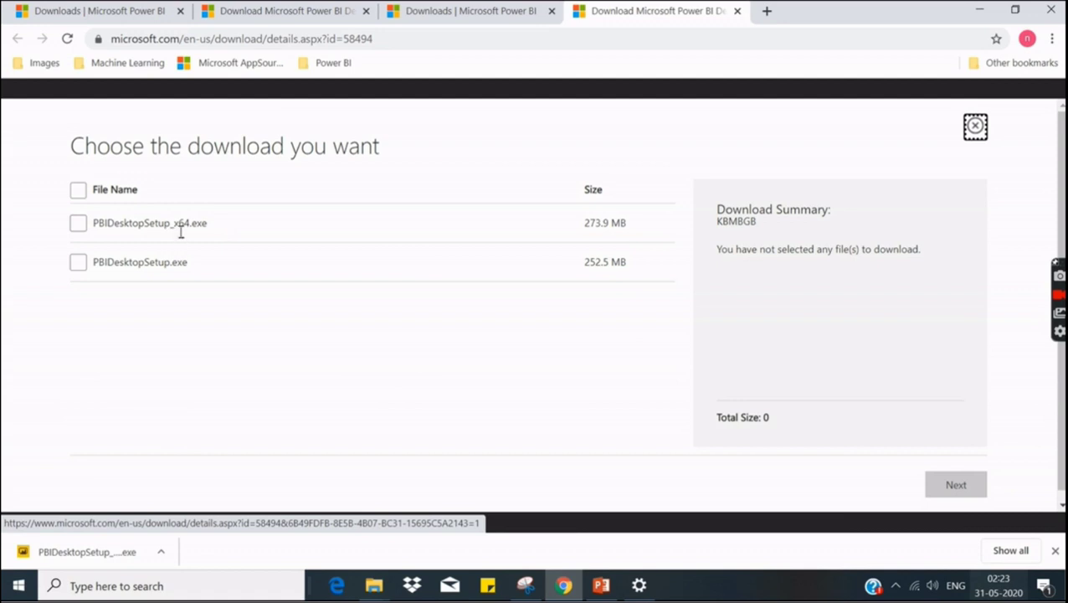
Start downloading PBIDesktopSetup_x64.exe, then cancel the 274 MB download from the download bar
left_click(78, 226)
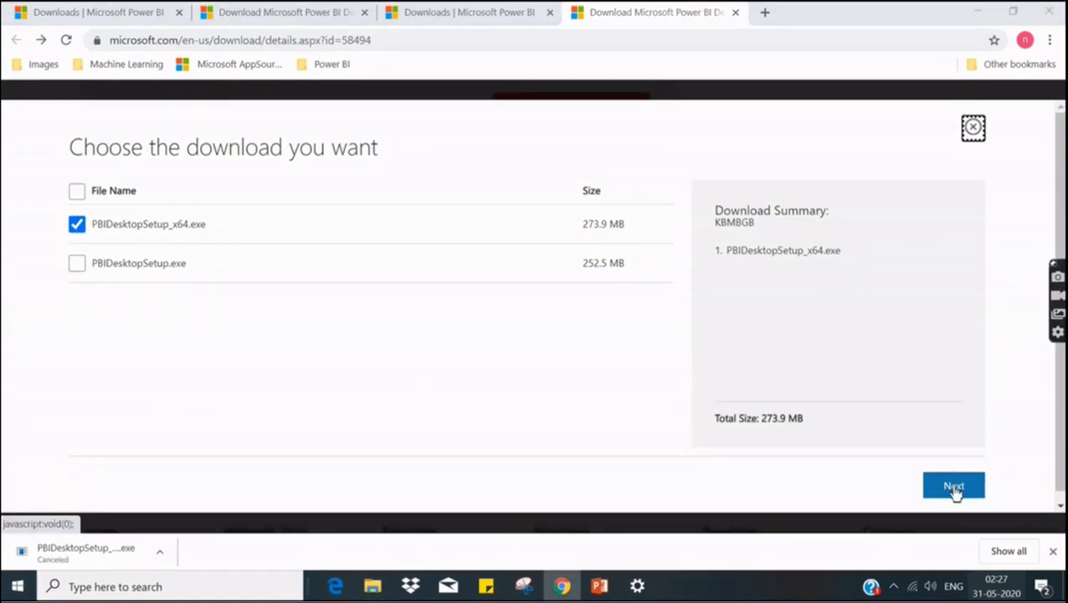
left_click(954, 487)
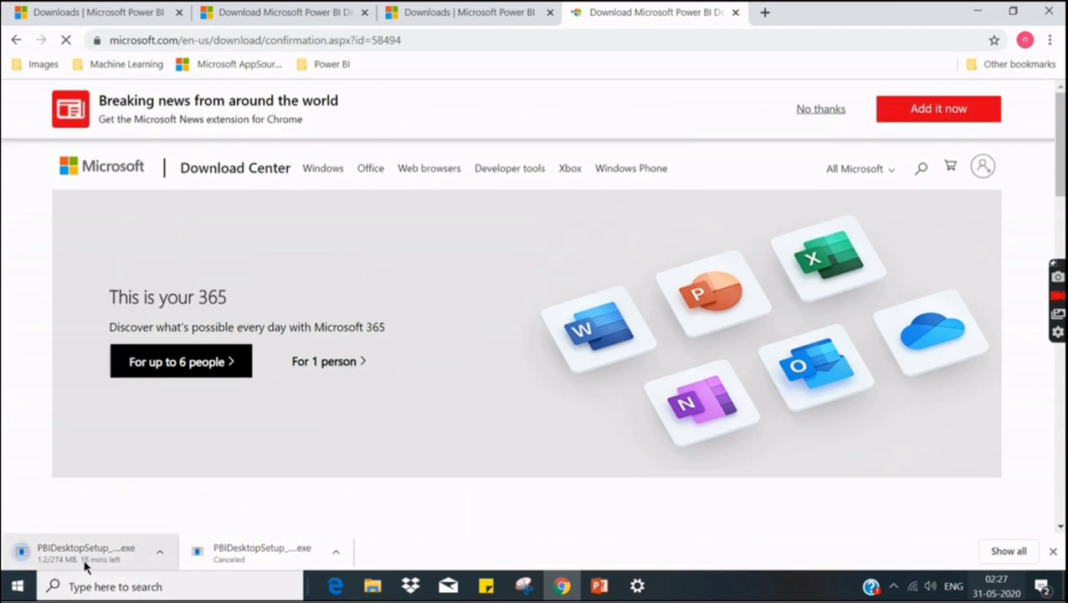
left_click(160, 556)
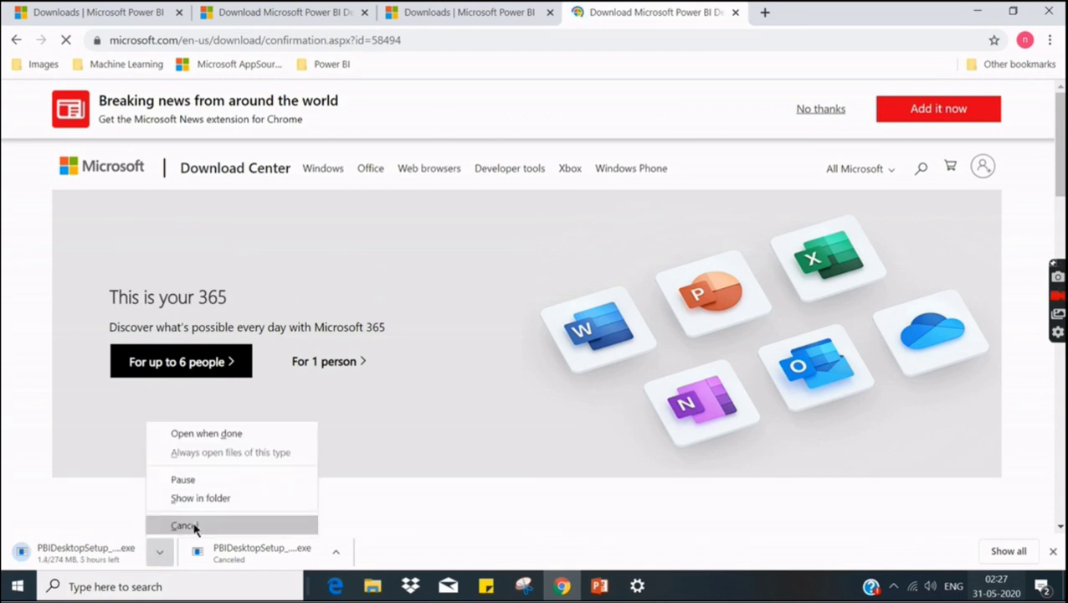
left_click(194, 526)
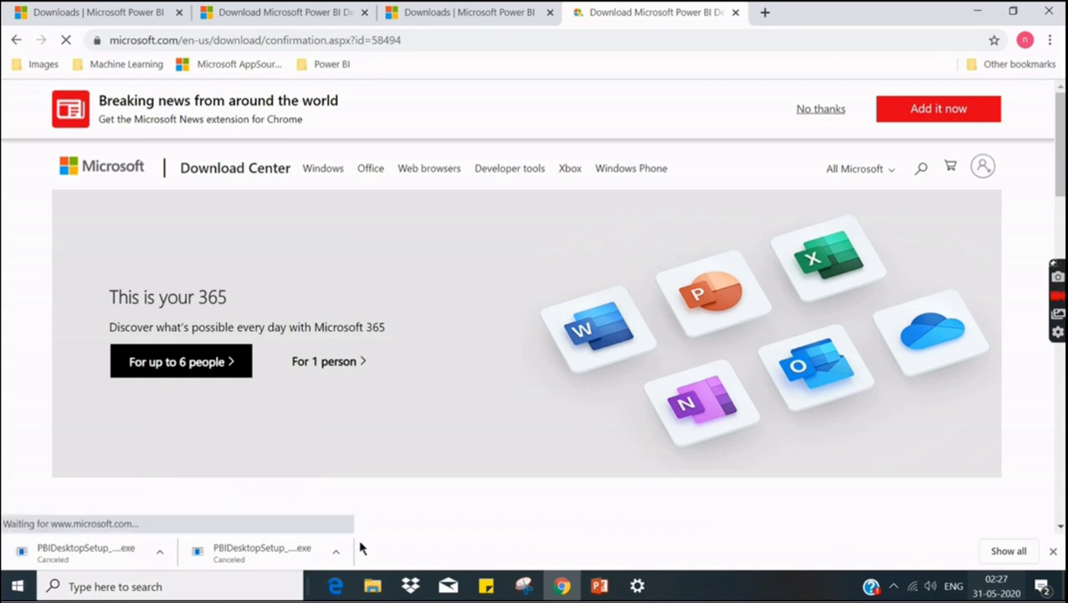
Run the downloaded PBIDesktopSetup_x64.exe from the AnalyticsWithNaga folder
mouse_move(372, 588)
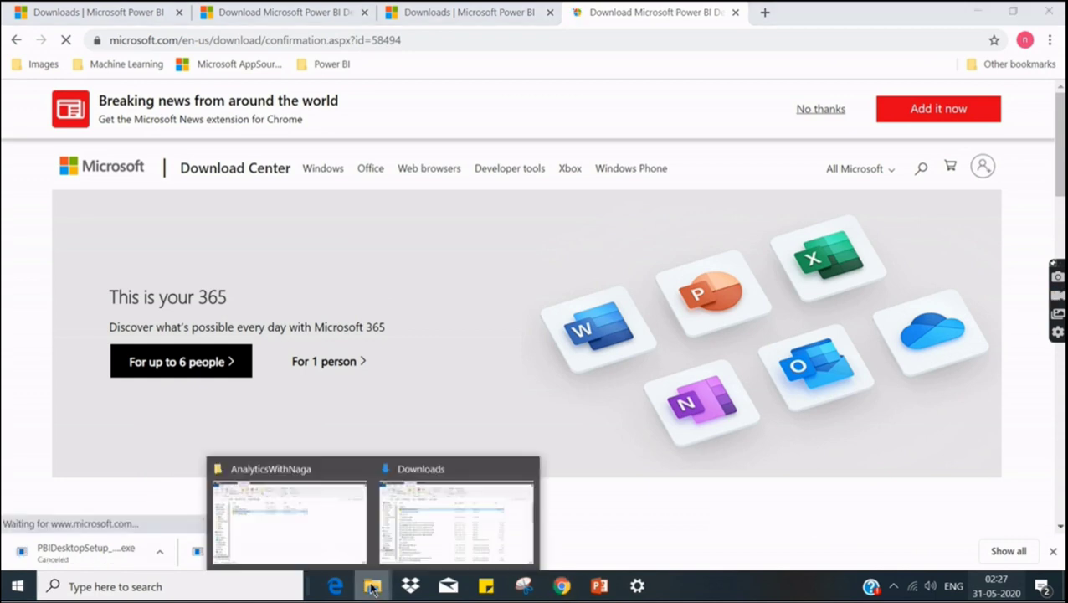
left_click(326, 554)
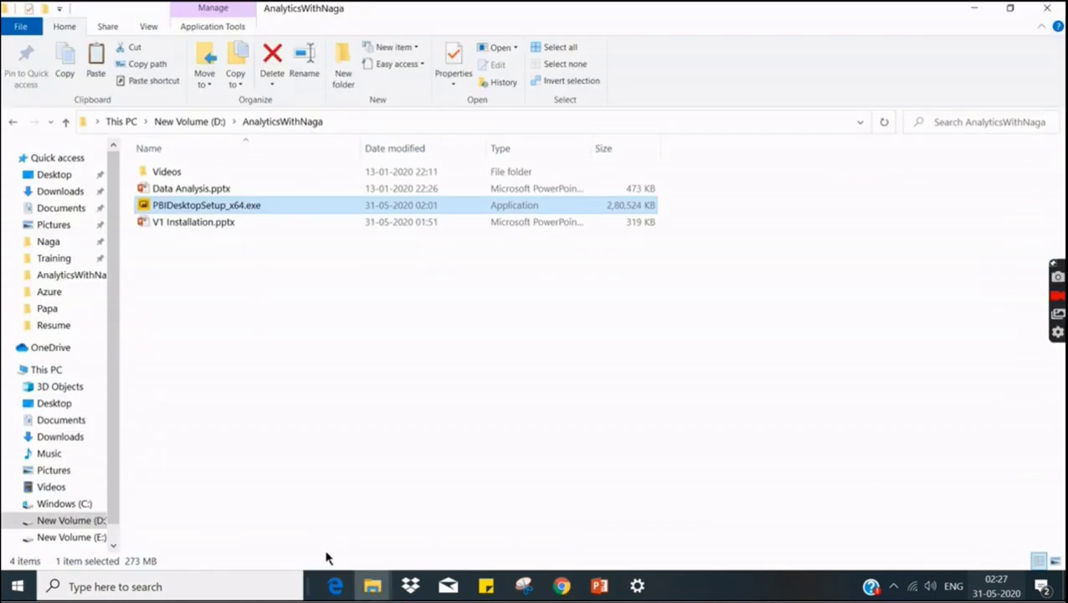
left_click(240, 206)
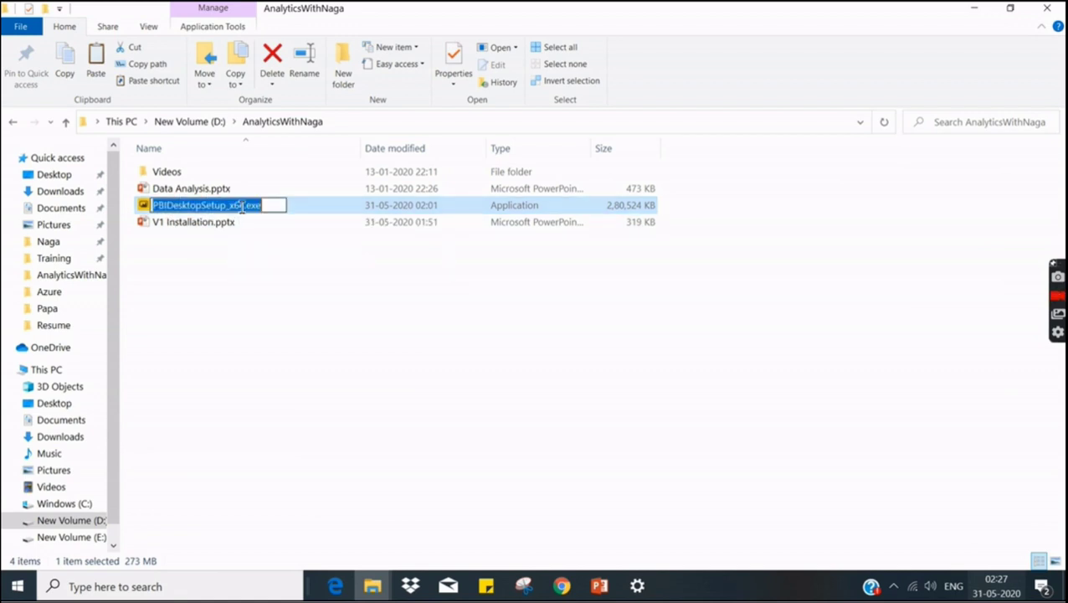
left_click(263, 269)
double_click(232, 211)
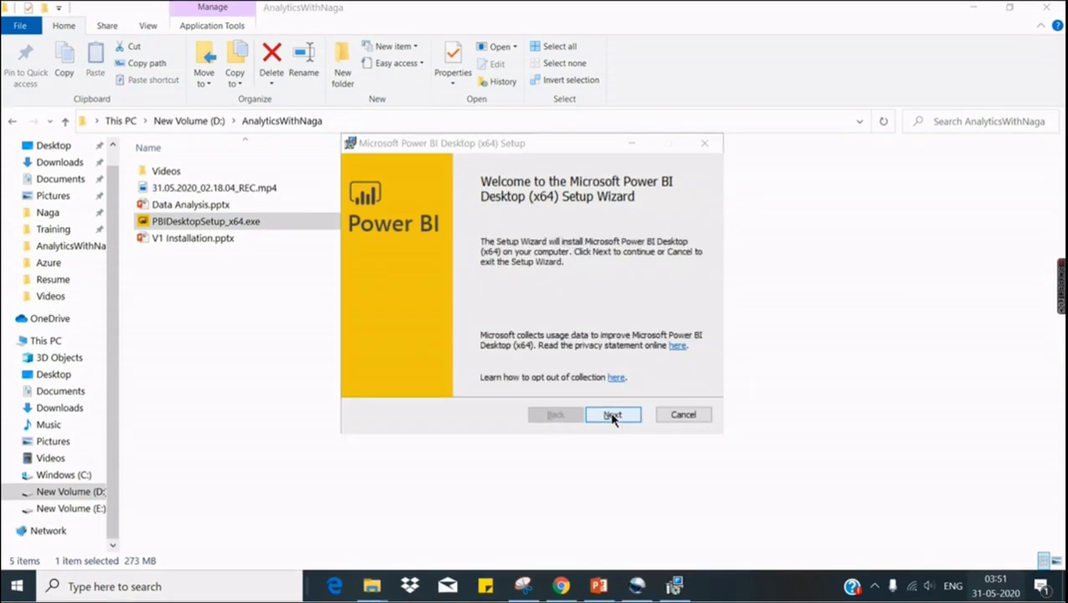
Accept the license, keep the default install folder, install Power BI Desktop, and finish setup
left_click(613, 415)
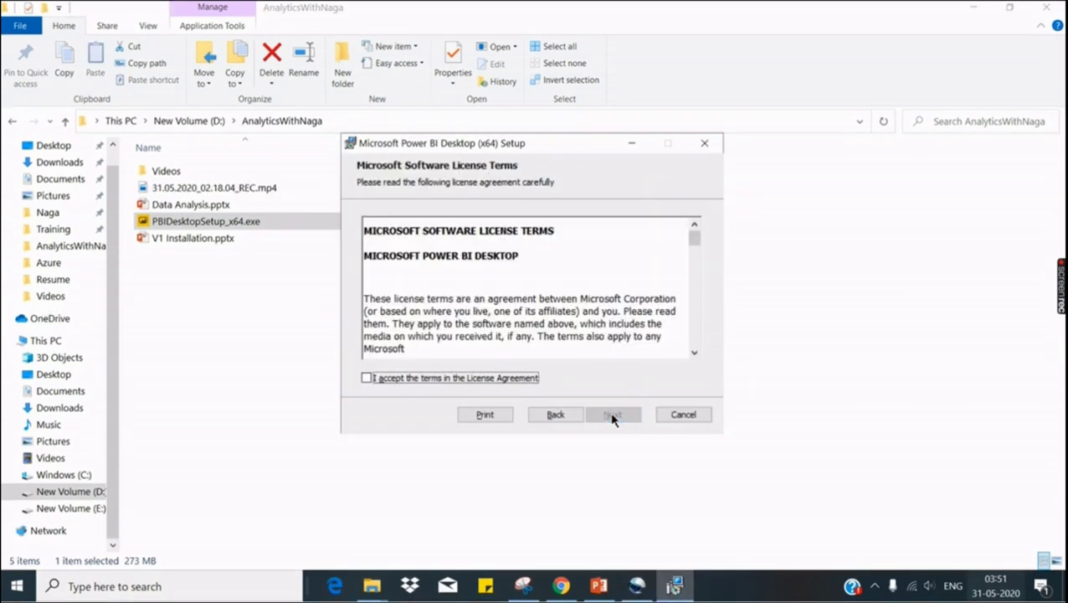
left_click(383, 380)
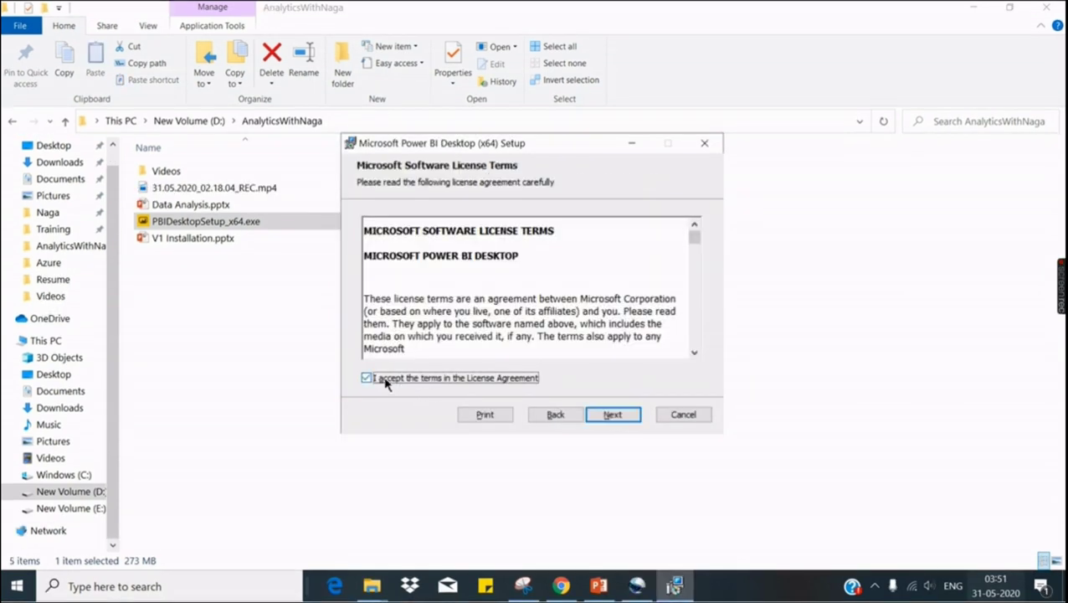
left_click(611, 415)
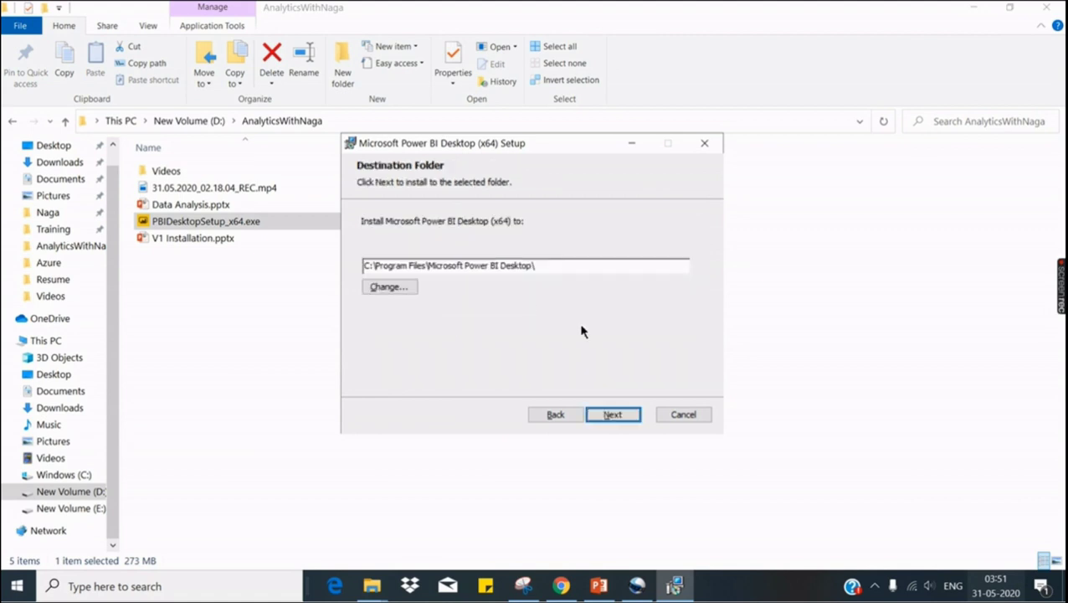
left_click(612, 413)
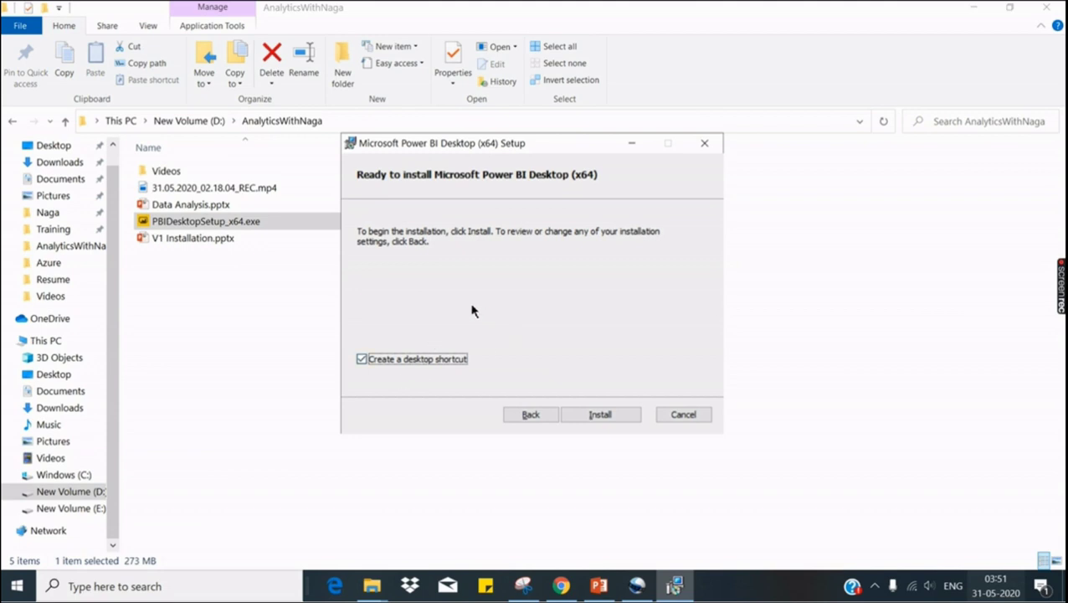
left_click(599, 413)
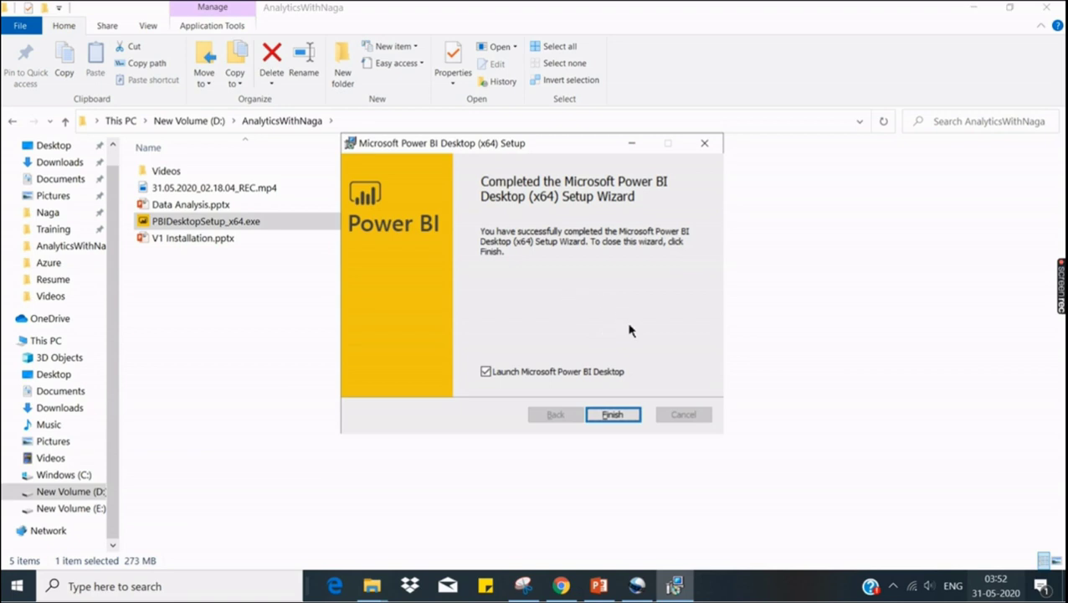
left_click(612, 415)
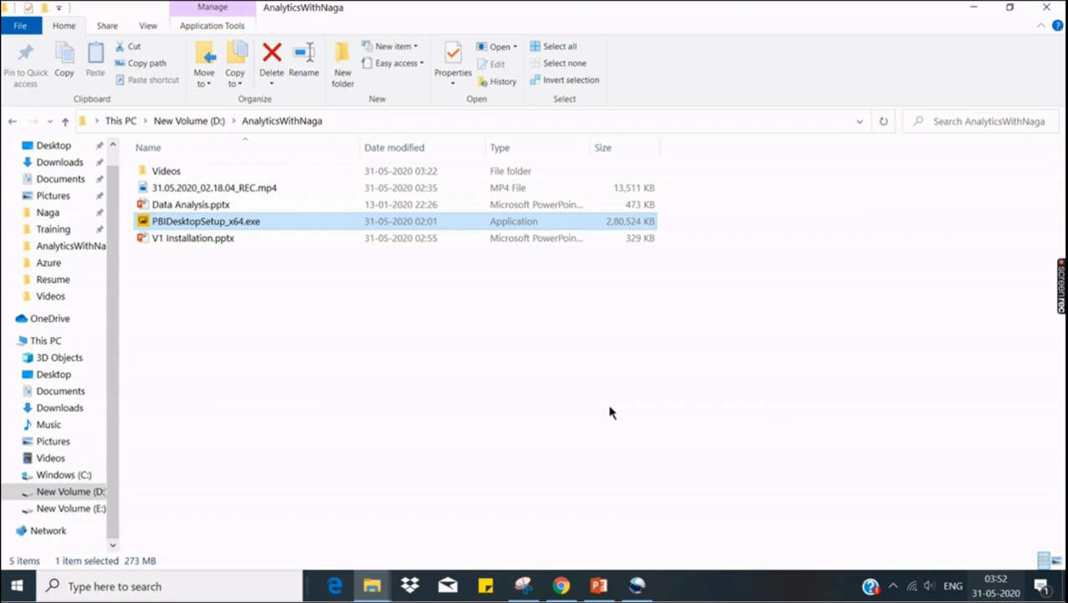
Minimize the AnalyticsWithNaga File Explorer window to reveal Power BI Desktop
left_click(971, 8)
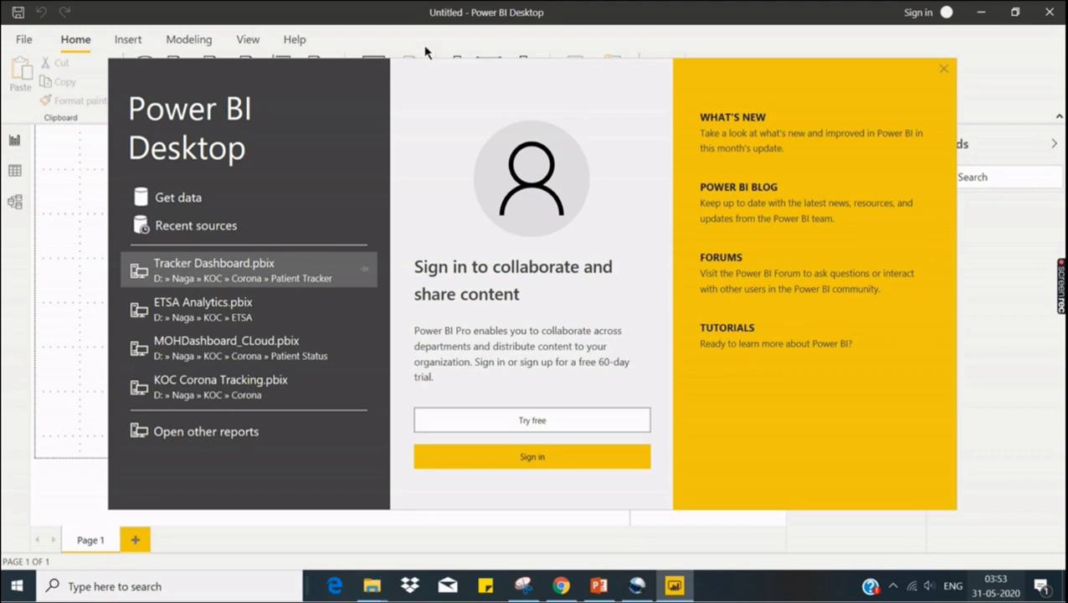
Close the Power BI Desktop welcome dialog to show the empty Untitled report
left_click(944, 73)
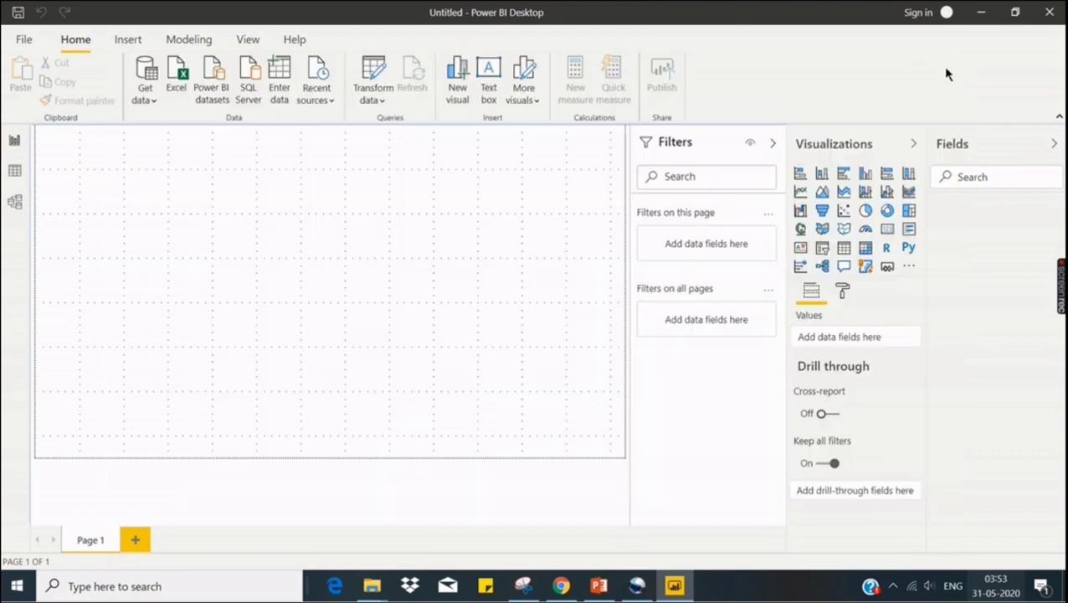